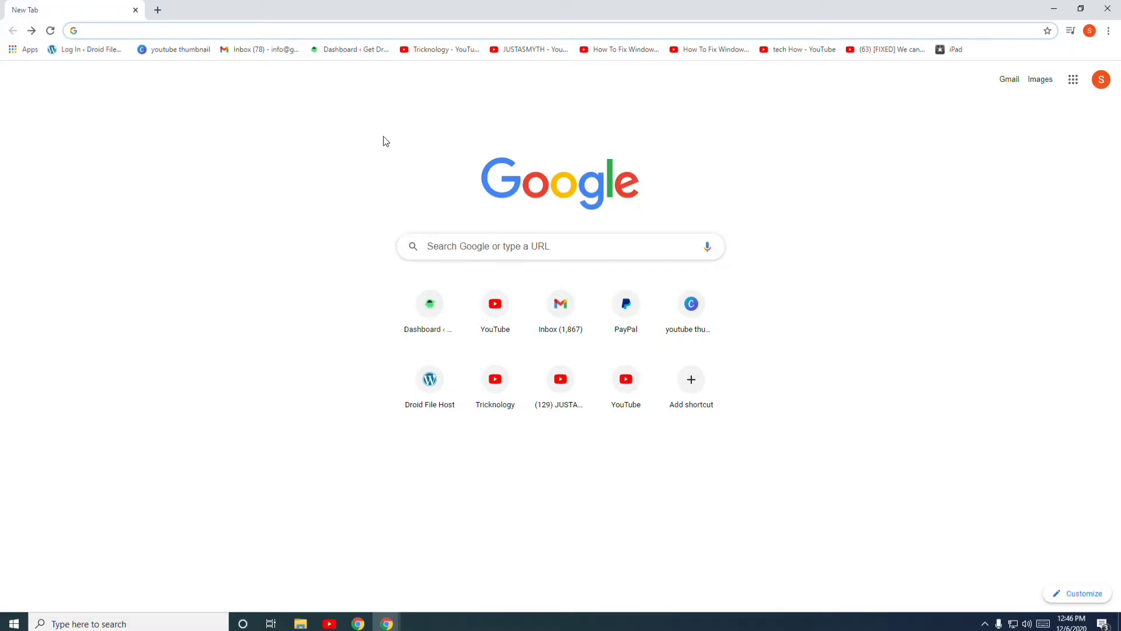
# - Search Google for 'genshin impact', starting from the typed prefix 'gens'
pyautogui.click(510, 248)
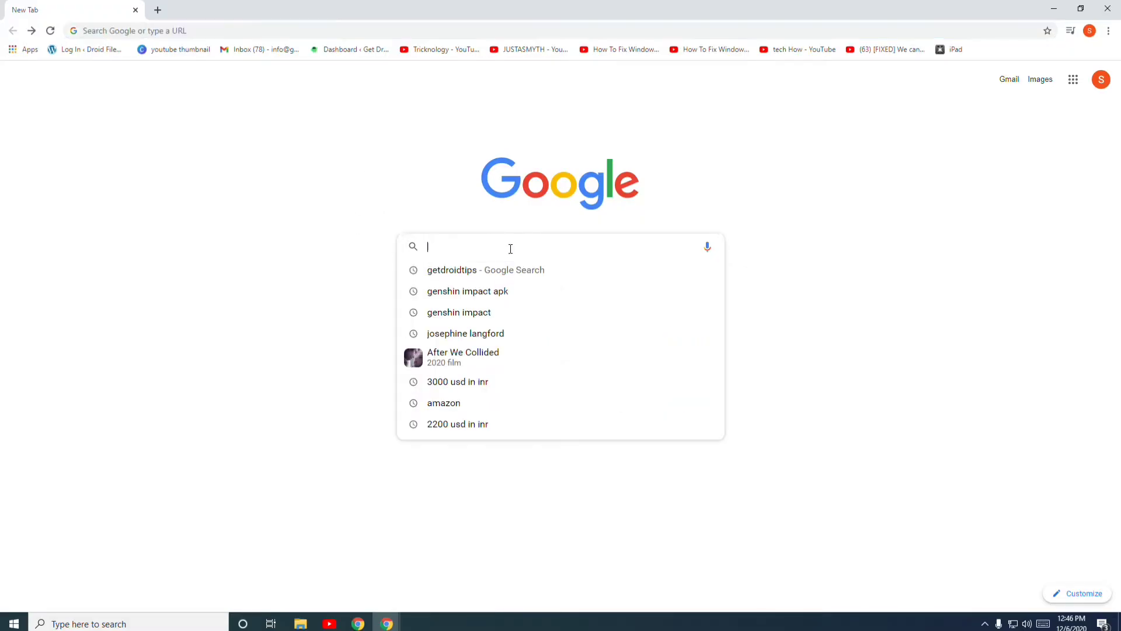
pyautogui.click(301, 221)
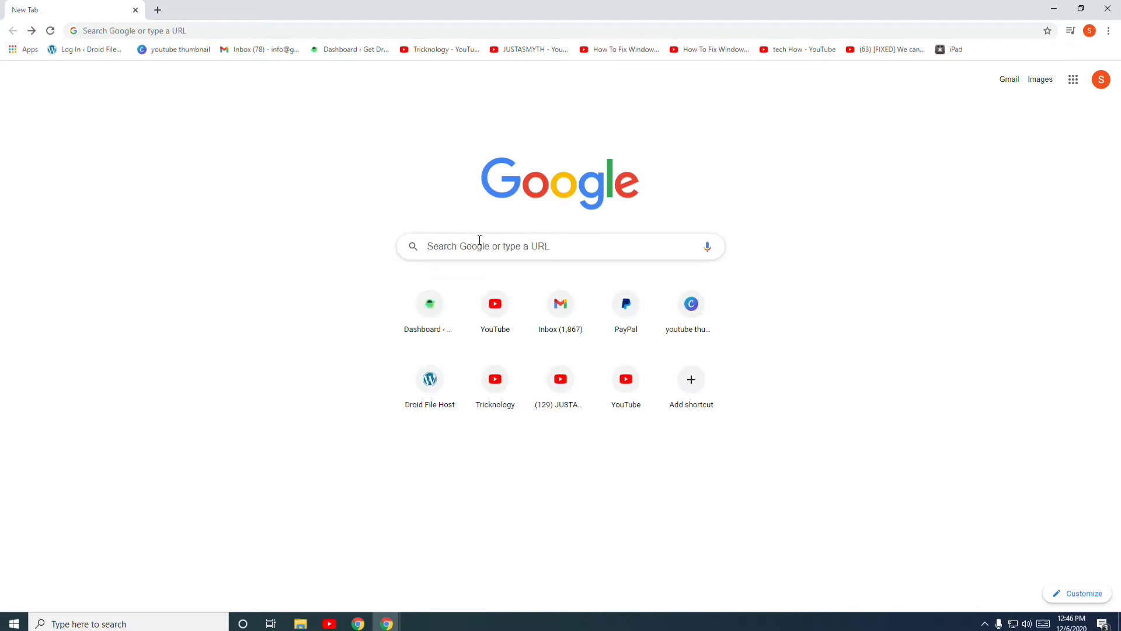
pyautogui.click(519, 251)
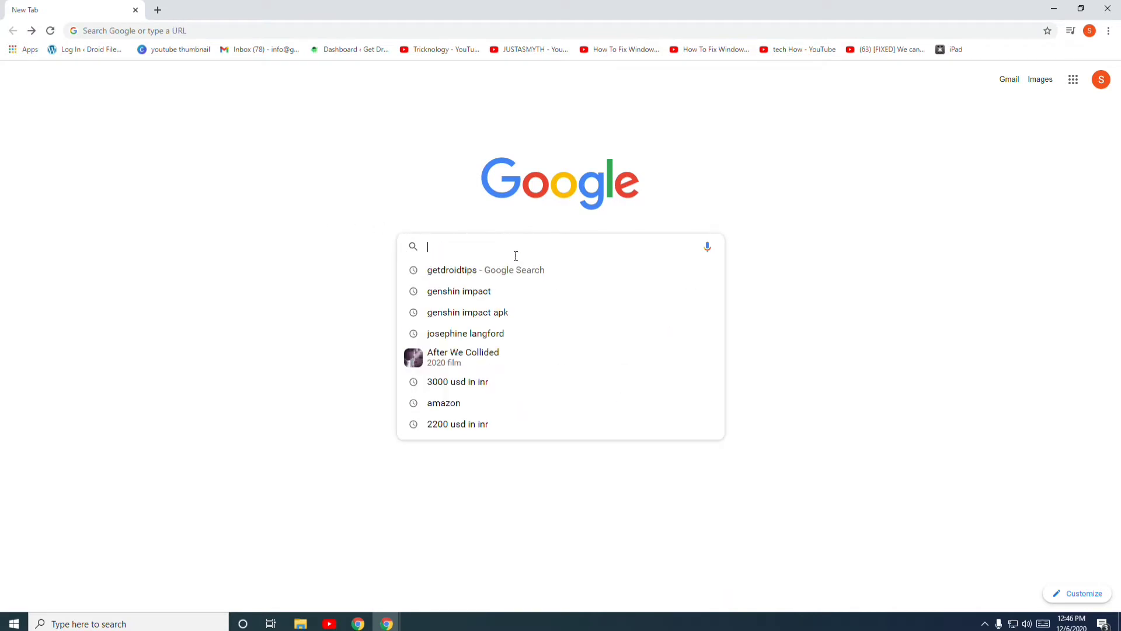
pyautogui.write('gens')
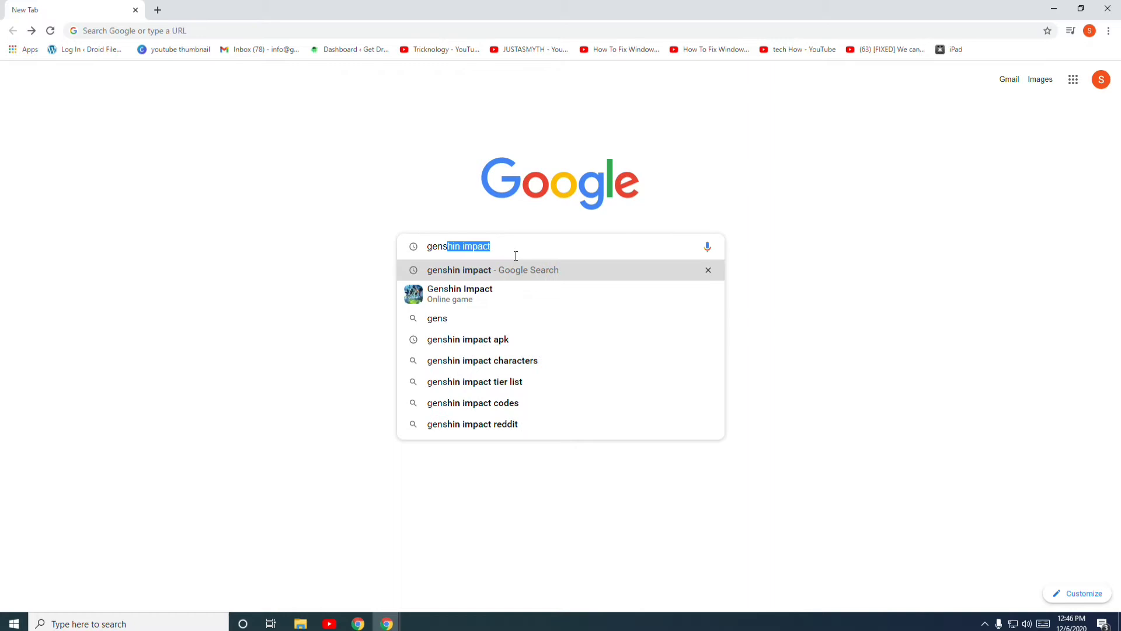
pyautogui.press('Return')
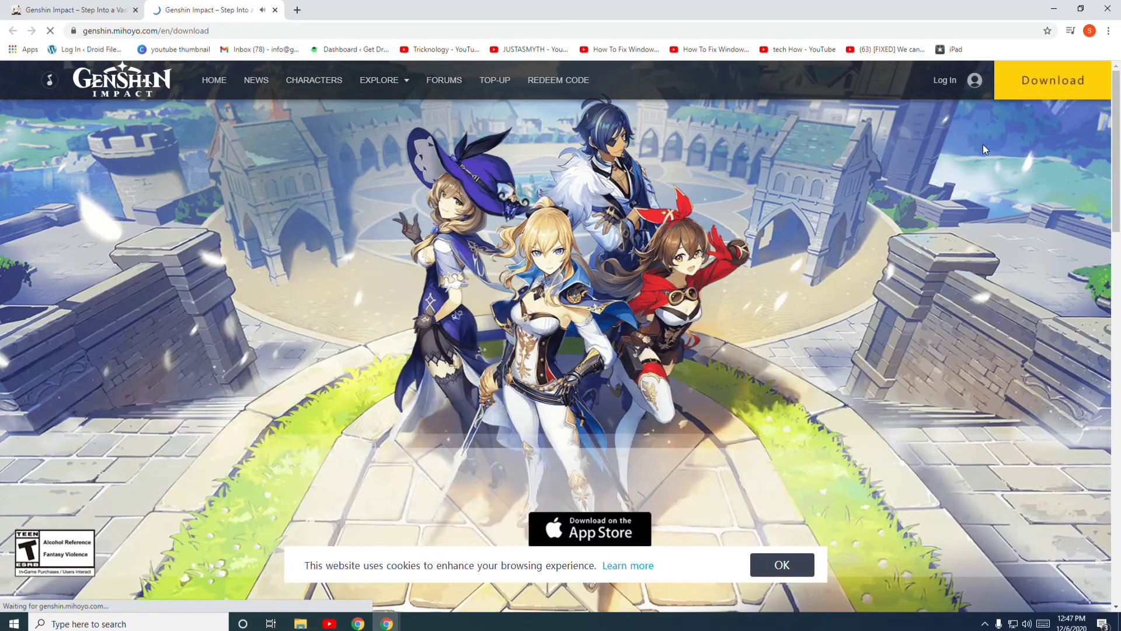
# - Get the 122 MB GenshinImpact_install .exe from the genshin.mihoyo.com download page
pyautogui.scroll(-2, 737, 299)
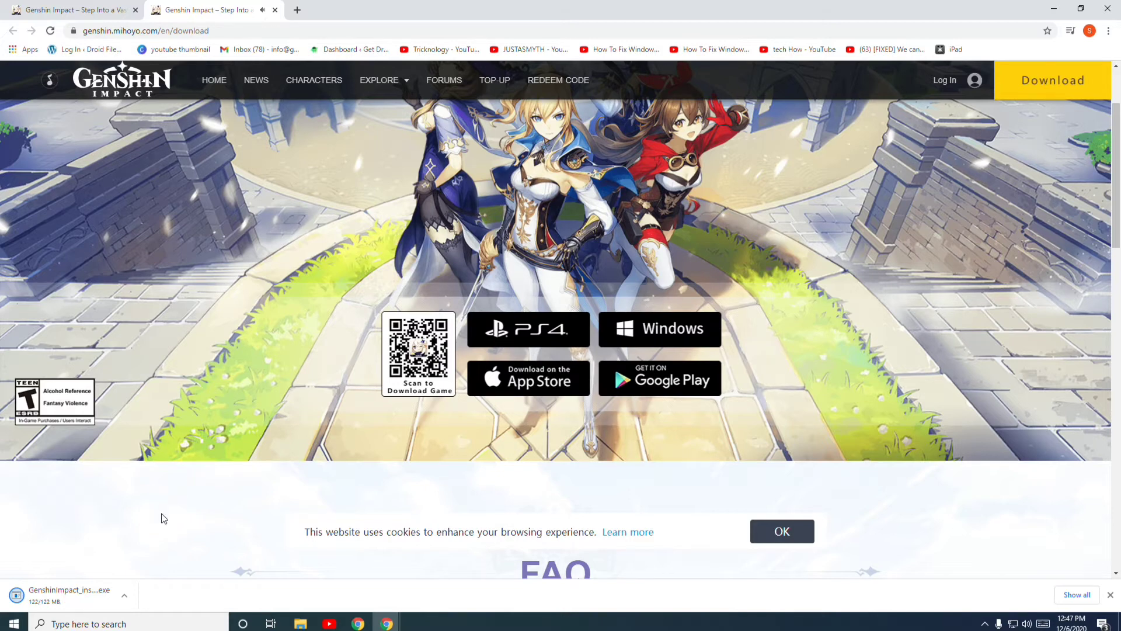
# - Run the downloaded installer, allow it admin rights, accept the license and install
pyautogui.click(76, 599)
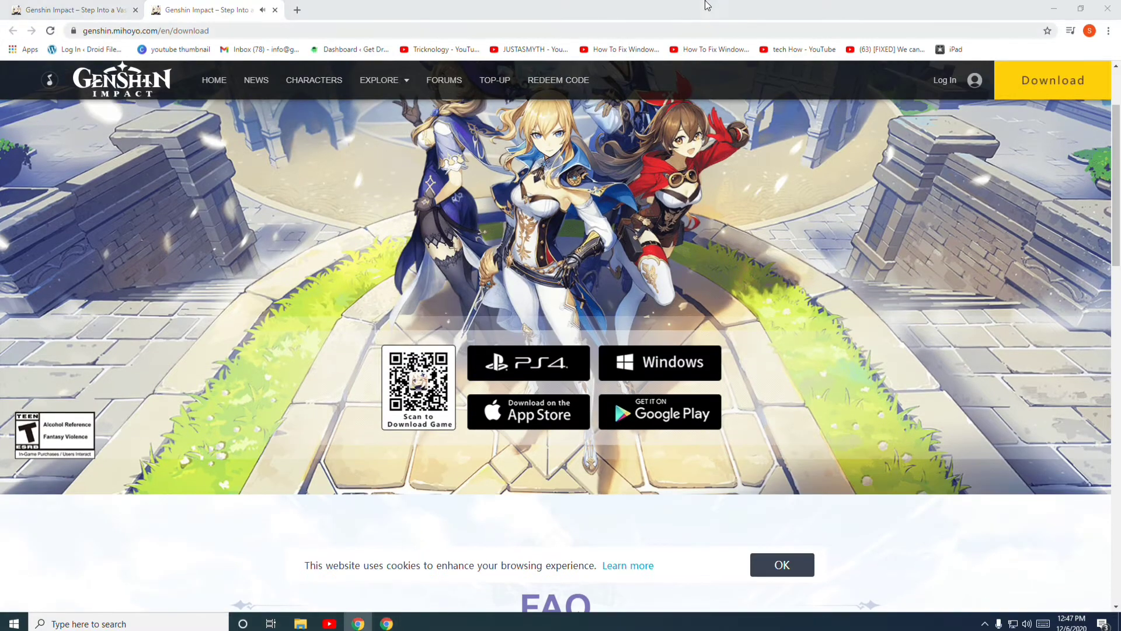
pyautogui.click(1105, 9)
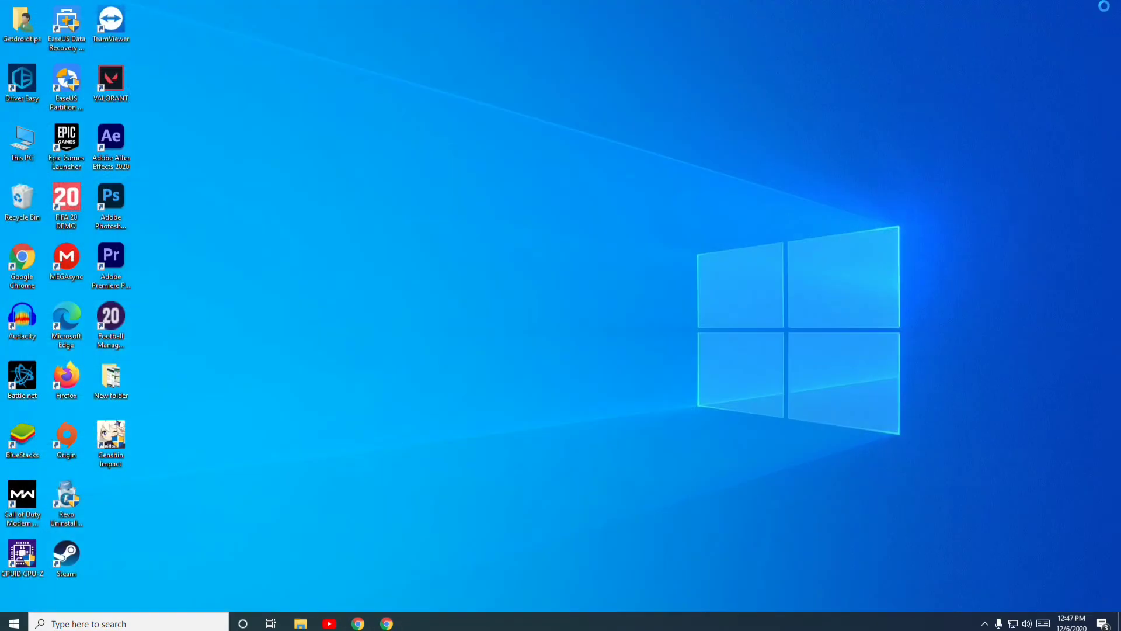
pyautogui.click(515, 392)
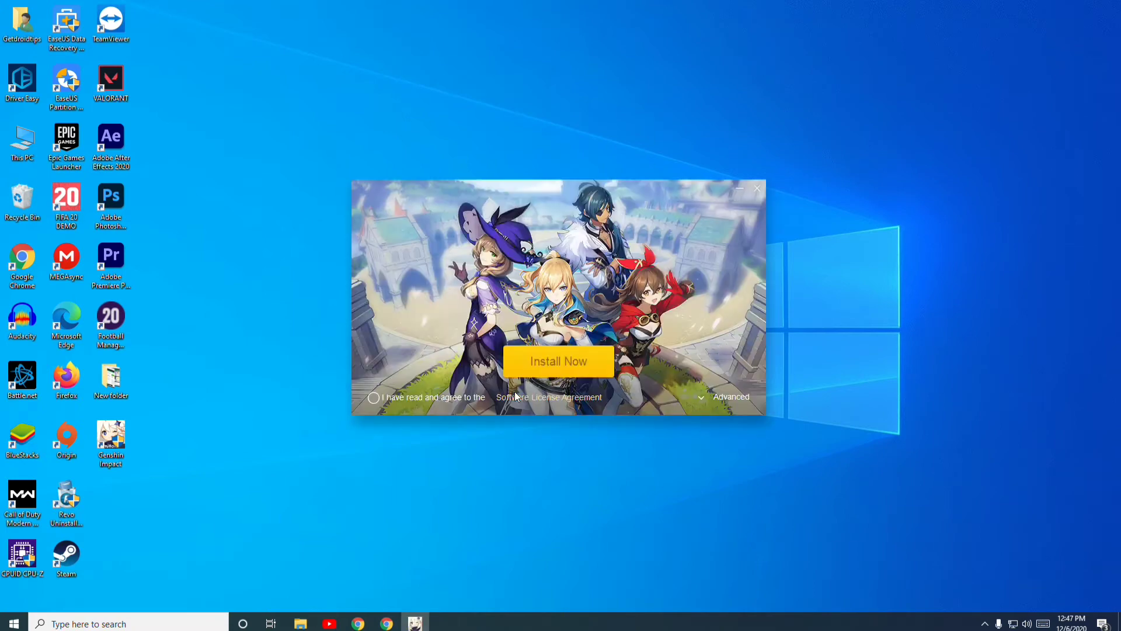
pyautogui.click(374, 398)
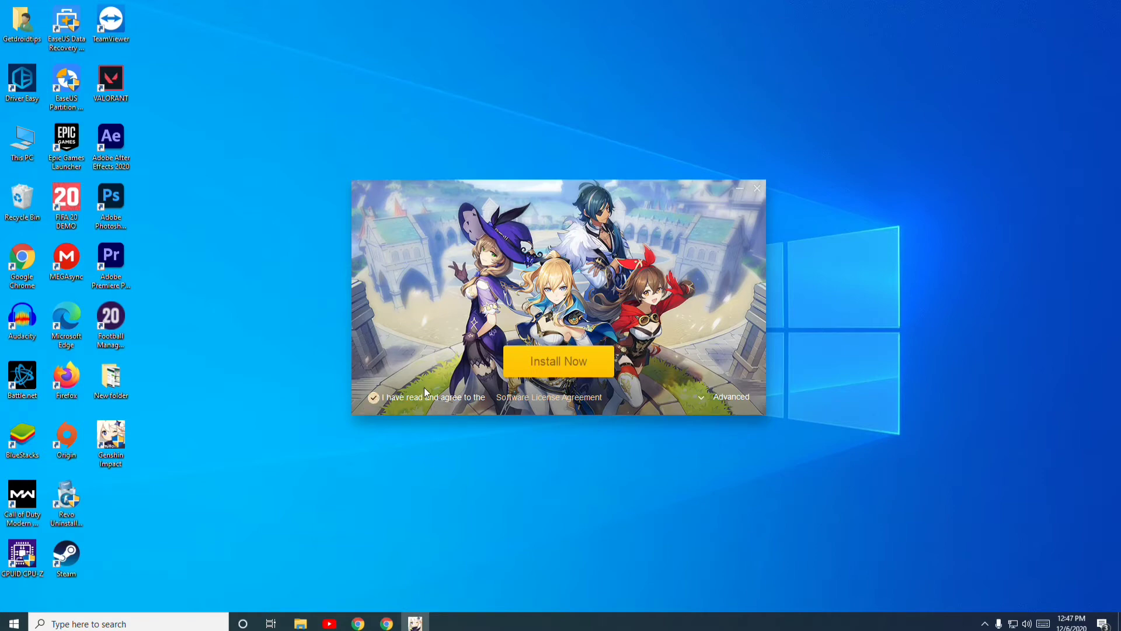
pyautogui.click(569, 361)
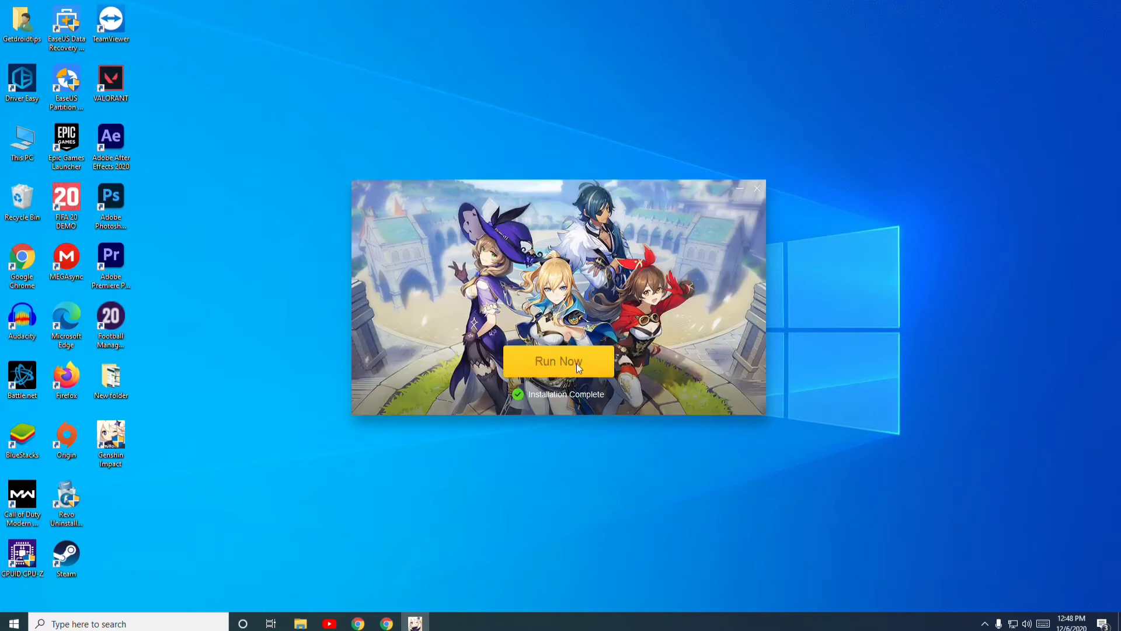
# - Open the new Genshin Impact launcher and download the game files until Launch appears
pyautogui.click(565, 362)
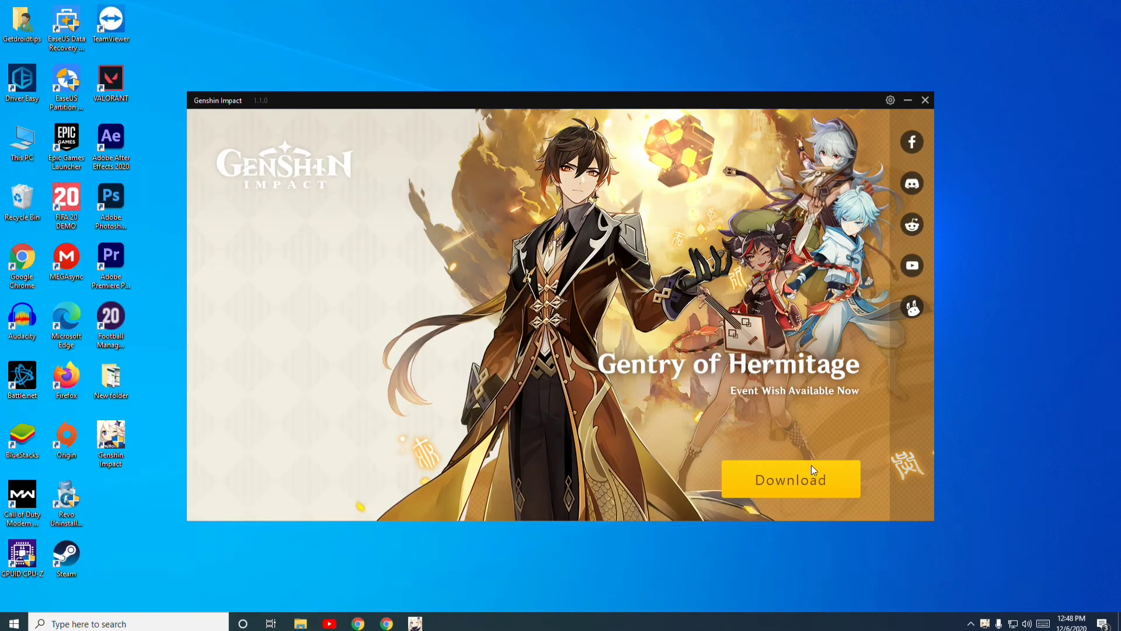
pyautogui.click(804, 482)
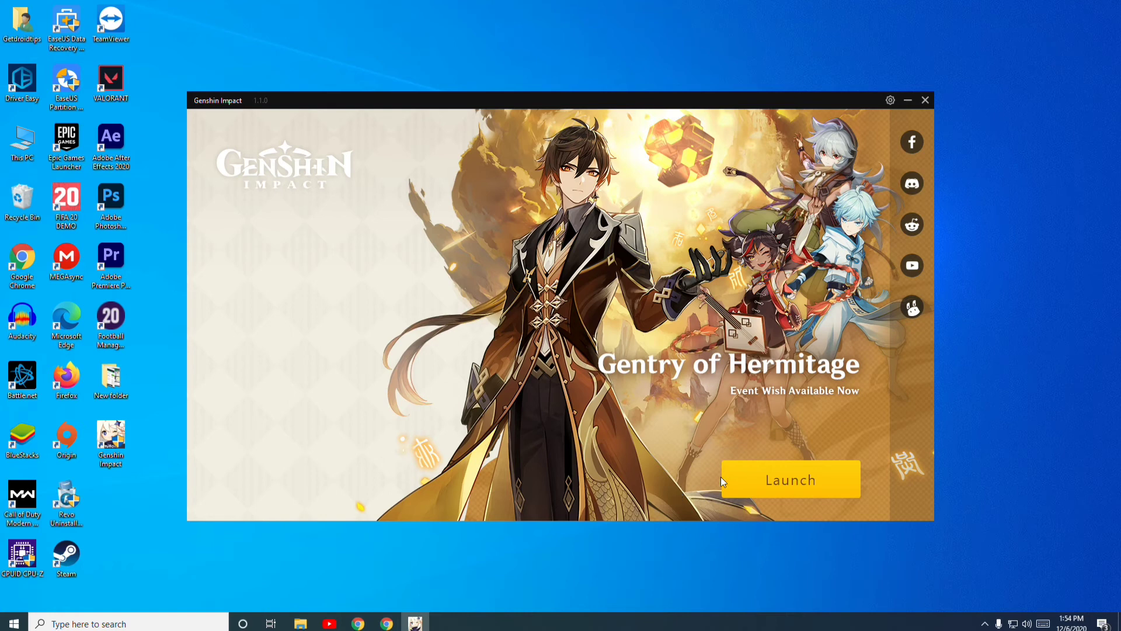
# - Launch Genshin Impact from the launcher and let the game load
pyautogui.click(802, 480)
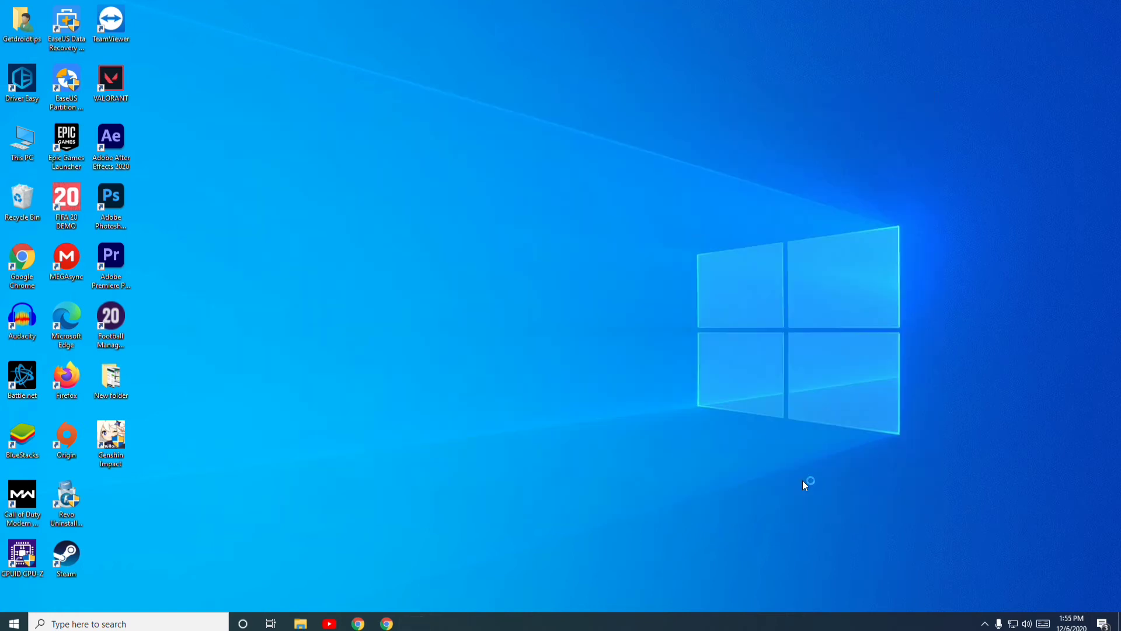